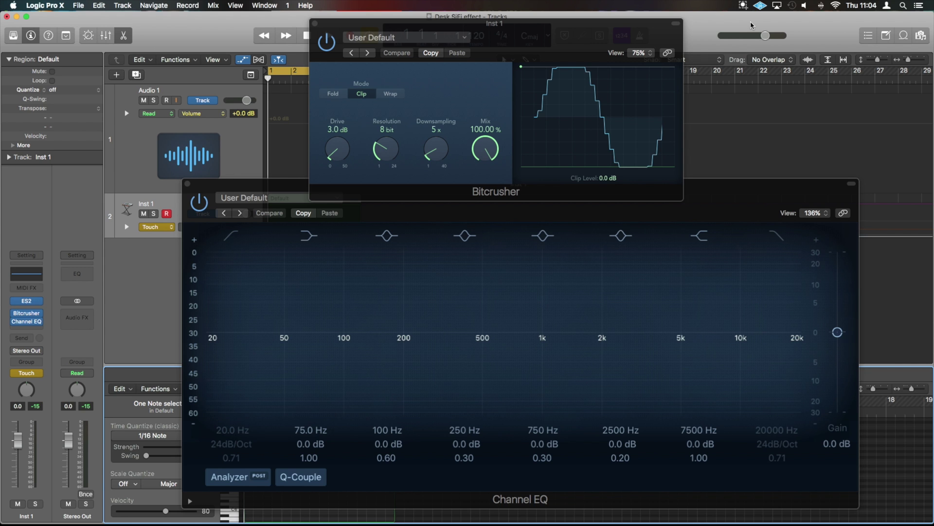
Play the project, then reopen Inst 1's ES2 synth window and reposition it
key(space)
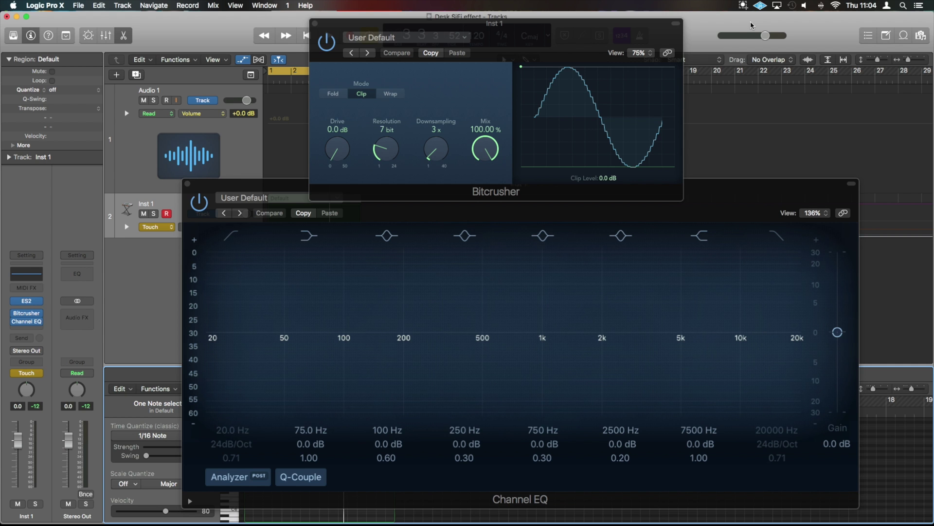
mouse_move(354, 242)
click(28, 303)
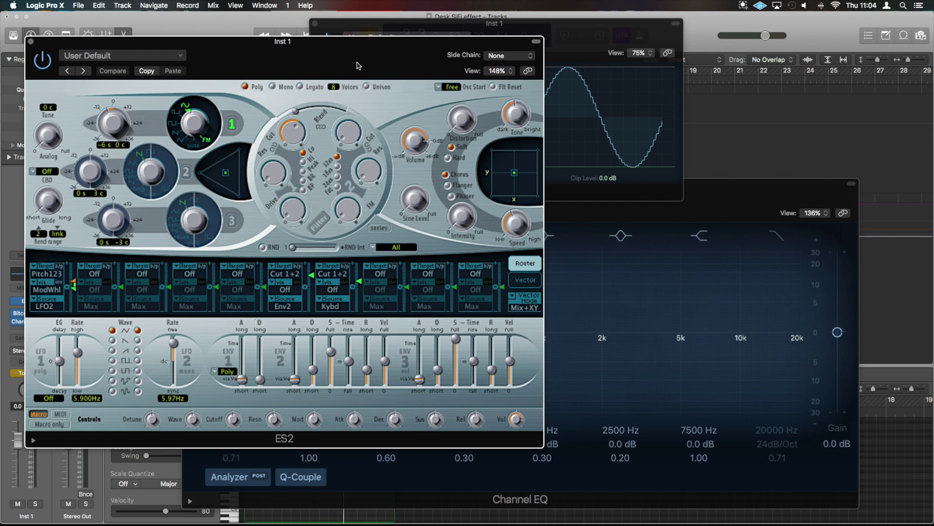
mouse_move(302, 59)
mouse_down()
mouse_move(355, 48)
mouse_move(315, 66)
mouse_up()
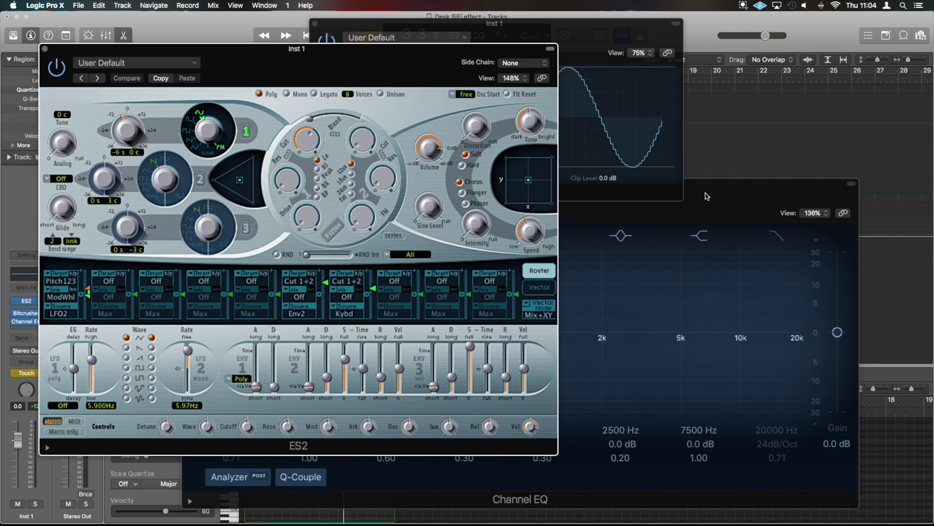
Bring Channel EQ and Bitcrusher forward, then close the ES2 and Bitcrusher windows
click(713, 195)
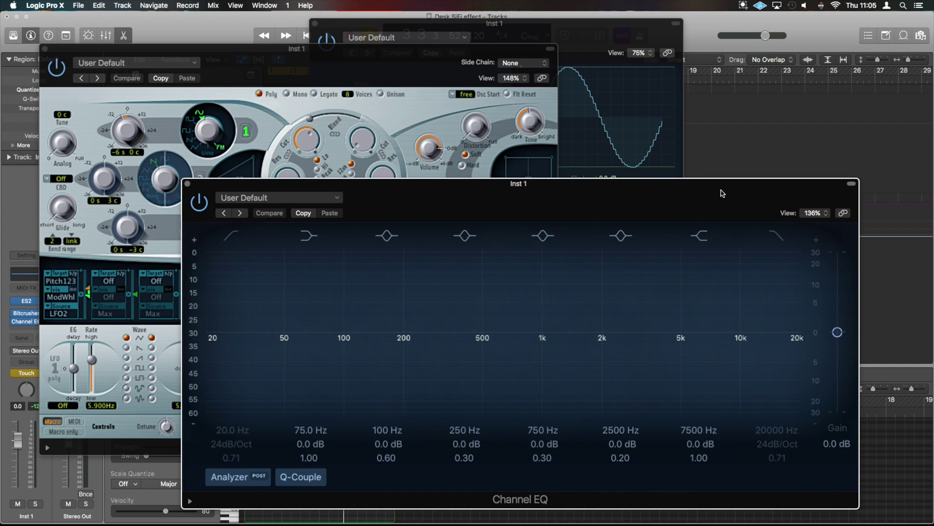
click(566, 30)
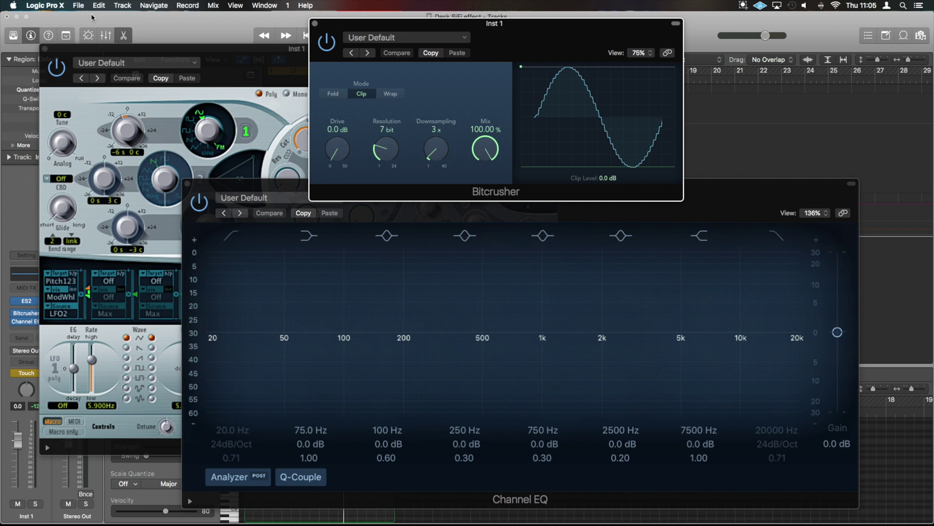
click(44, 49)
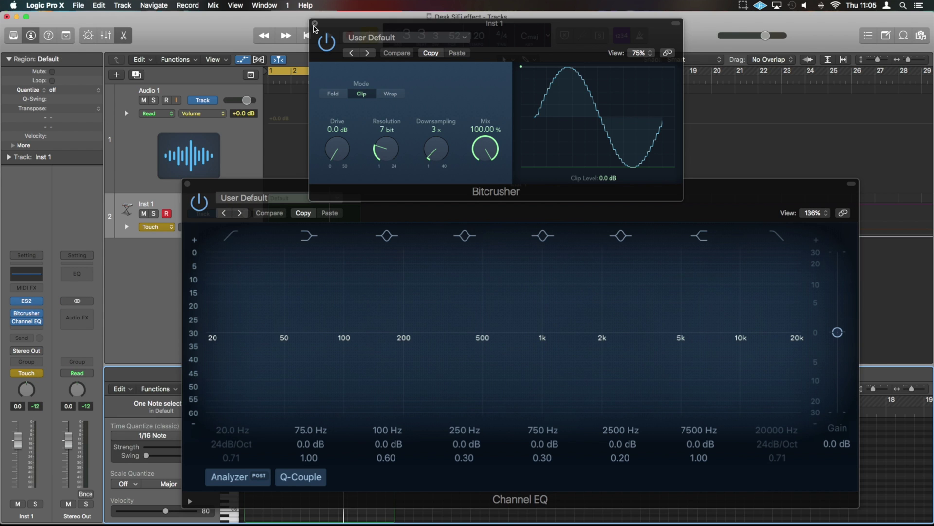
click(314, 23)
Close the Channel EQ and reset Inst 1's ES2 to Factory Default via Recall Default
click(187, 185)
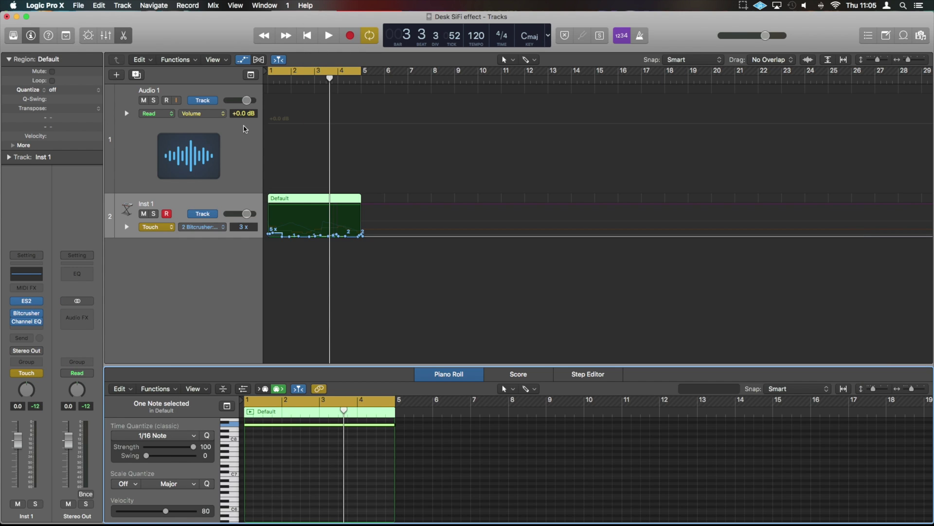
click(29, 302)
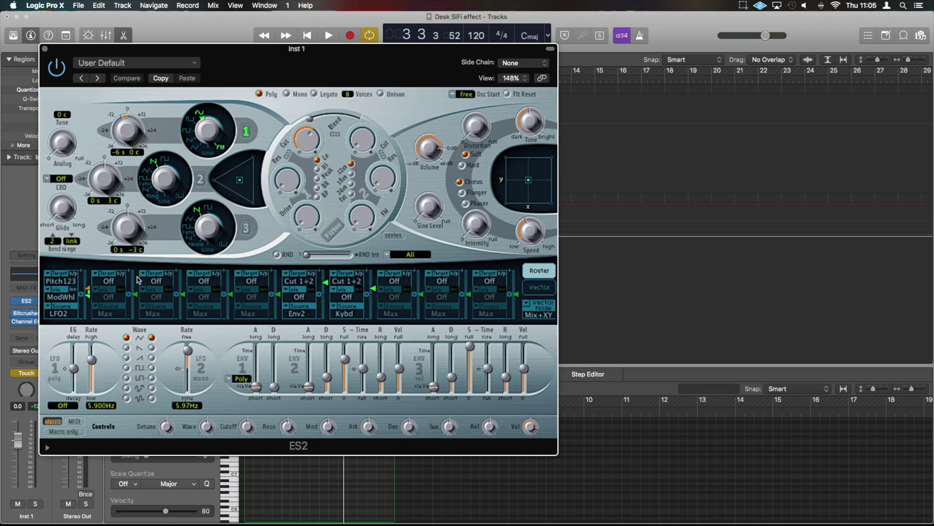
drag(254, 64, 530, 67)
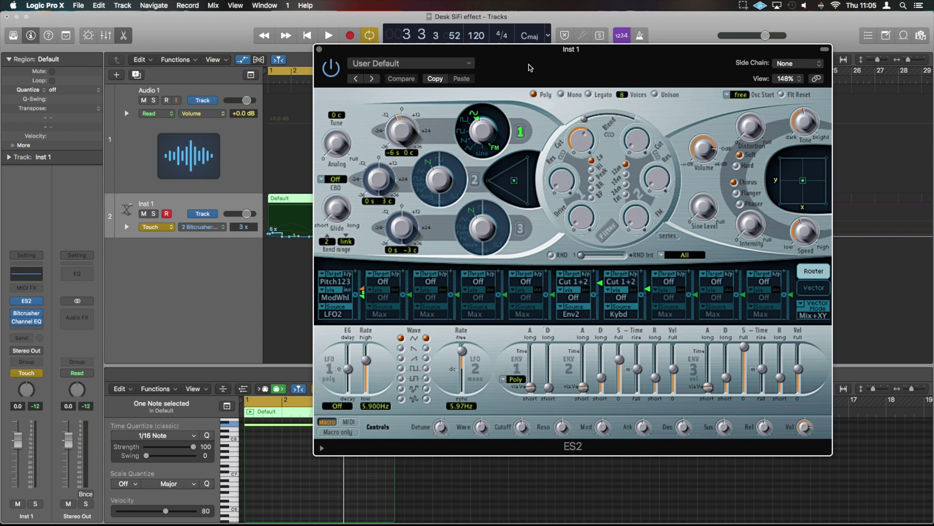
click(457, 67)
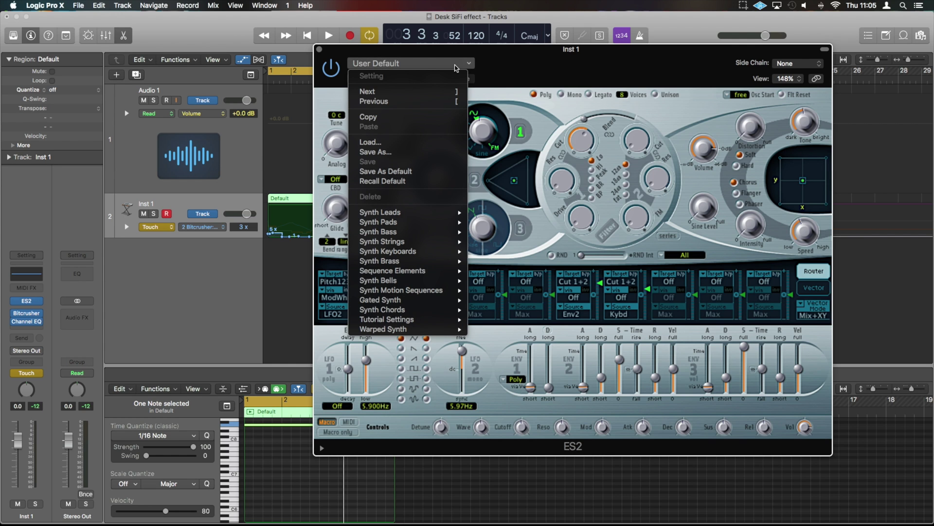
click(434, 181)
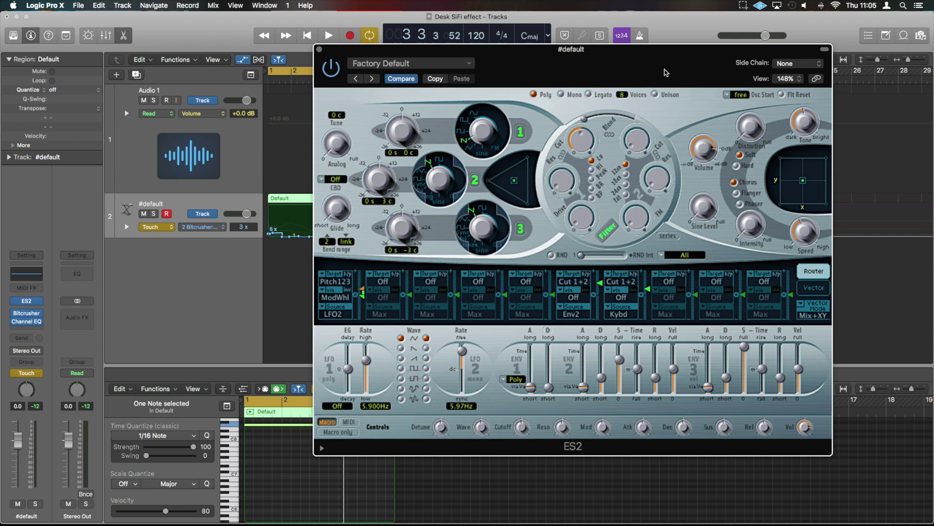
drag(643, 57, 634, 55)
Audition the default sound, then switch off ES2 oscillators 2 and 3
key(space)
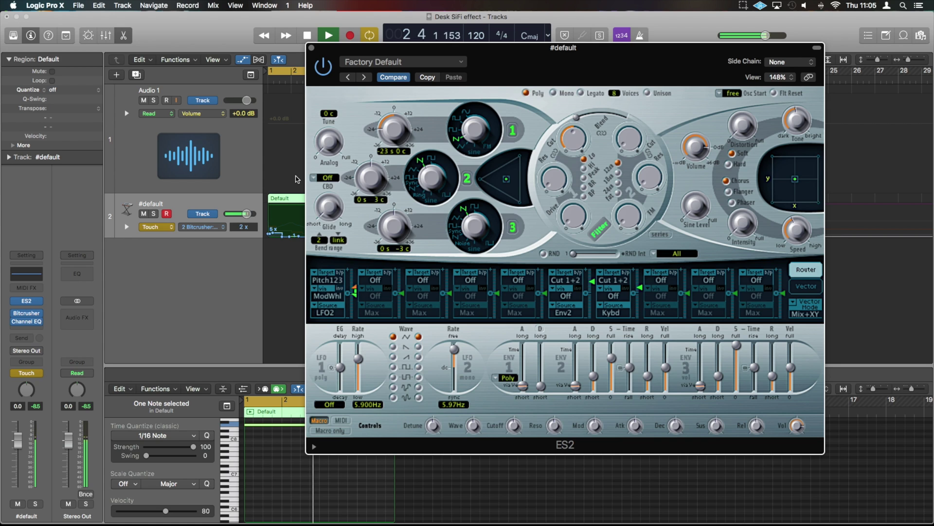
key(space)
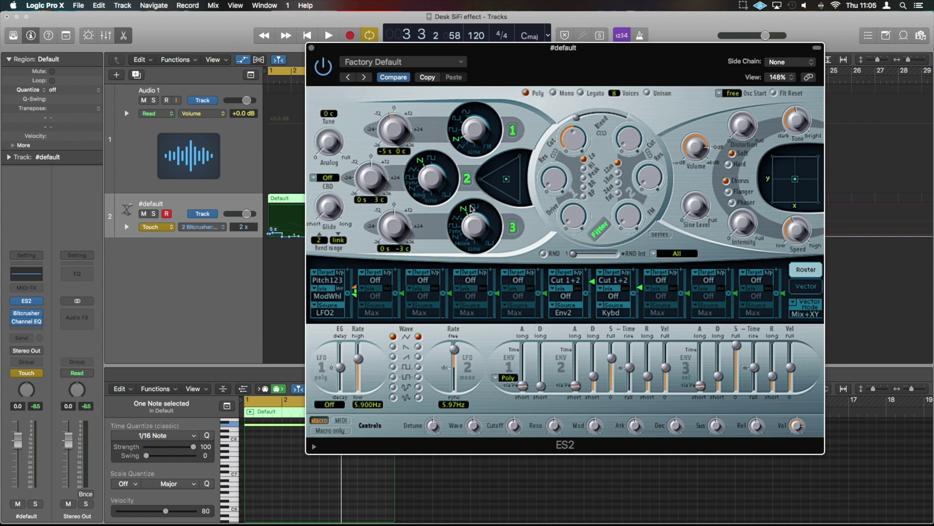
click(466, 178)
click(513, 229)
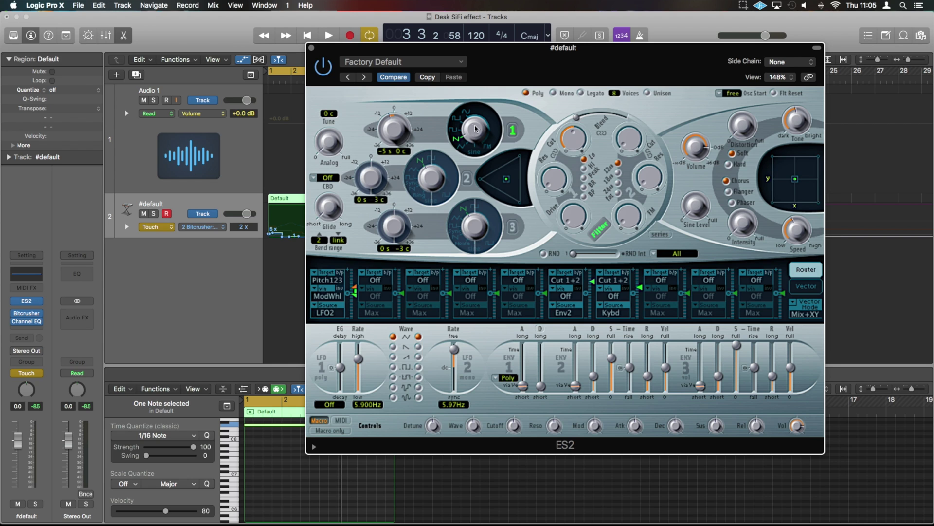
Change oscillator 1's waveform and raise its pitch from -15 to -9 semitones
drag(479, 132, 466, 90)
drag(391, 137, 397, 129)
key(space)
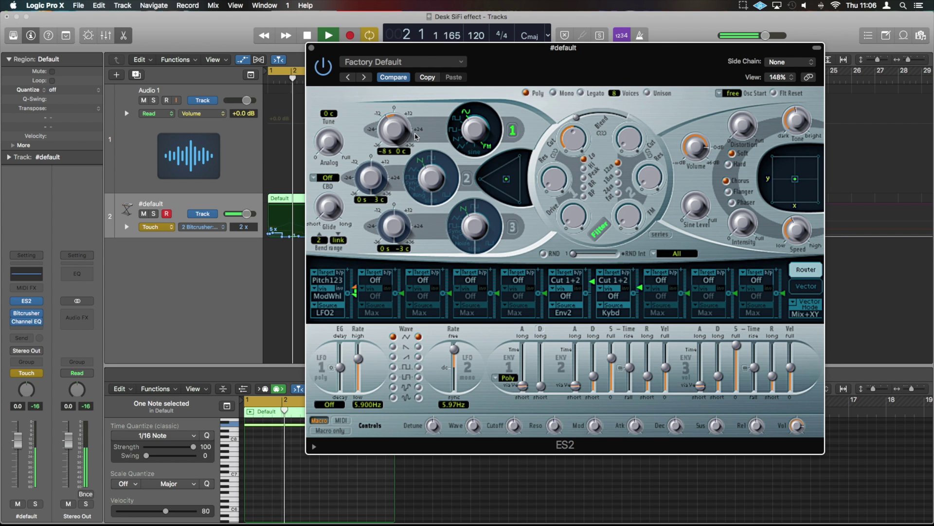
key(space)
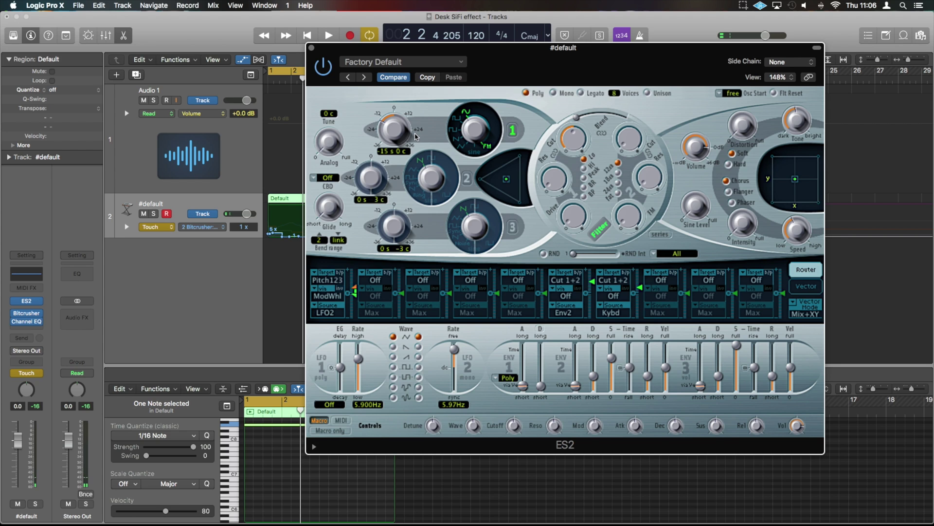
drag(395, 130, 396, 123)
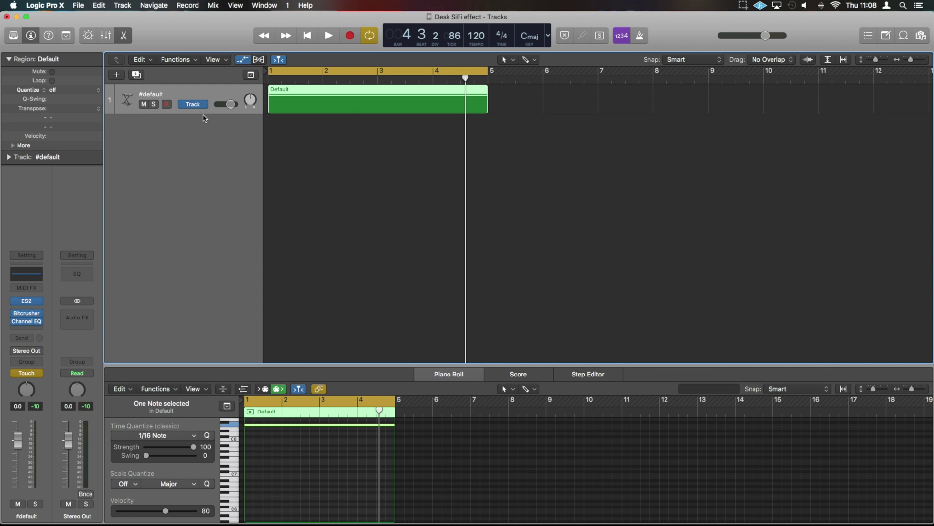
Show the Bitcrusher automation, duplicate the track as Inst 2, and adjust track lane heights
key(a)
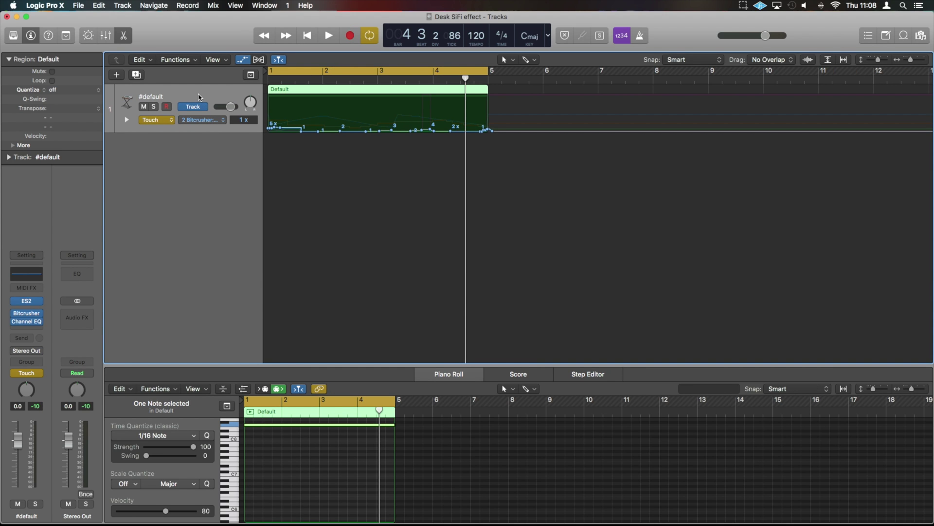
key(super+d)
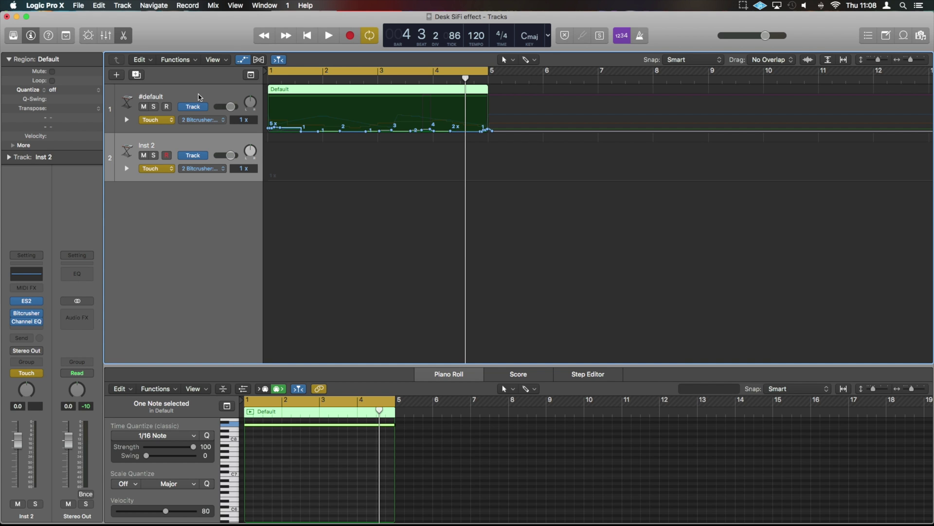
key(super+Down)
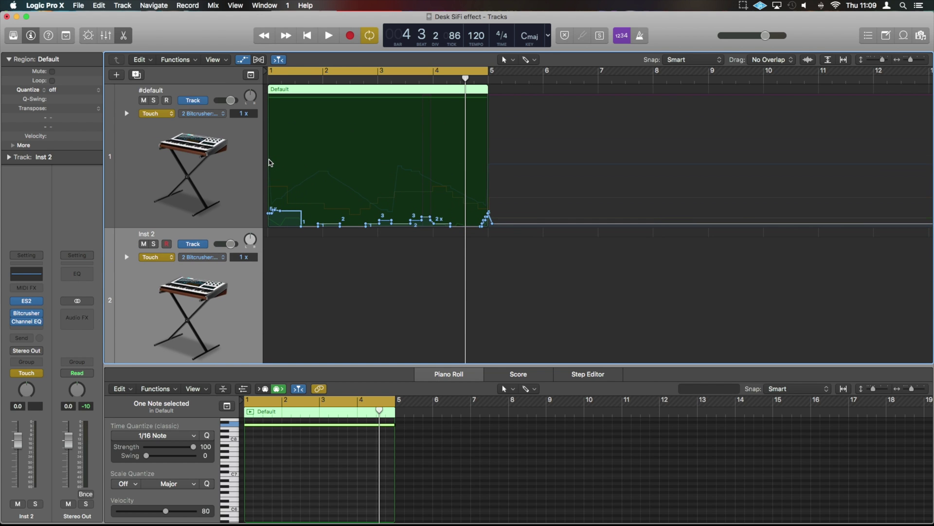
scroll(271, 163, down, 2)
key(super+Up)
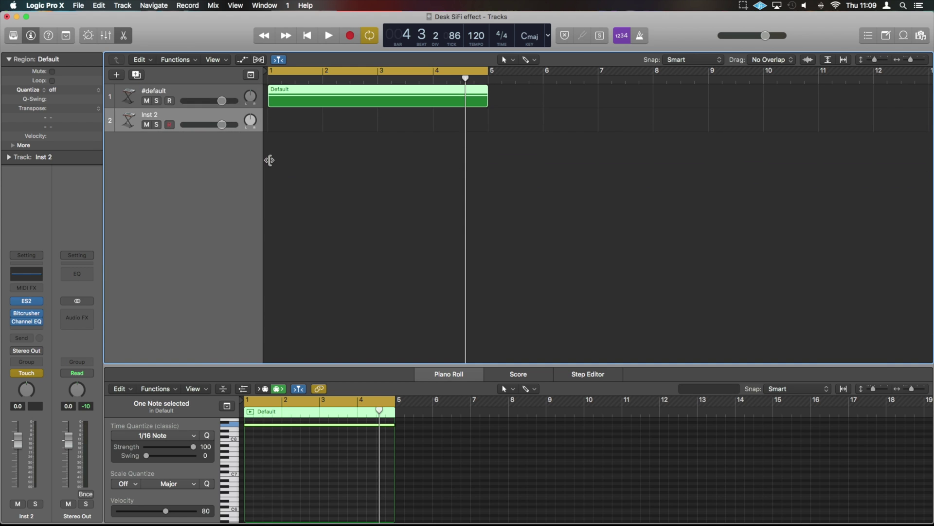
key(super+Down)
key(super+Down)
key(super+Up)
key(super+Up)
key(super+Up)
Copy the Default region onto Inst 2 without automation and mute the first track
drag(334, 88, 338, 217)
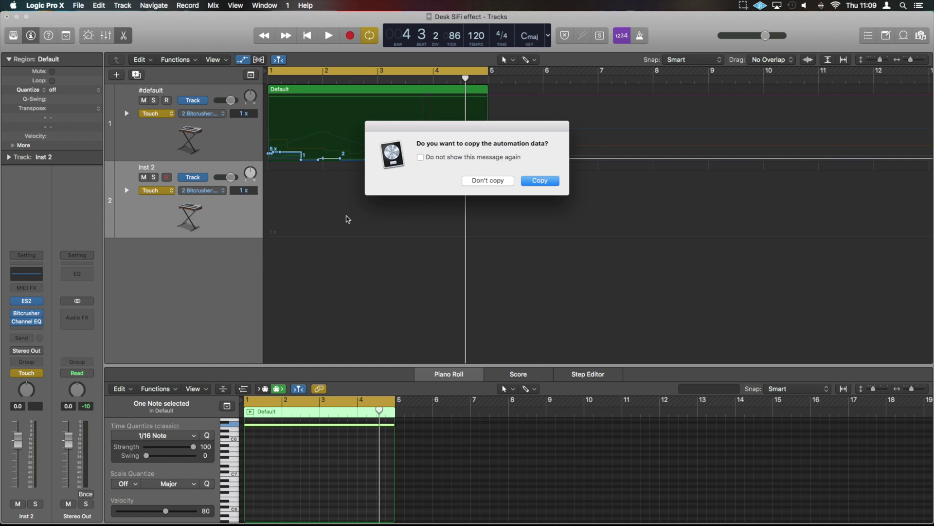
click(488, 180)
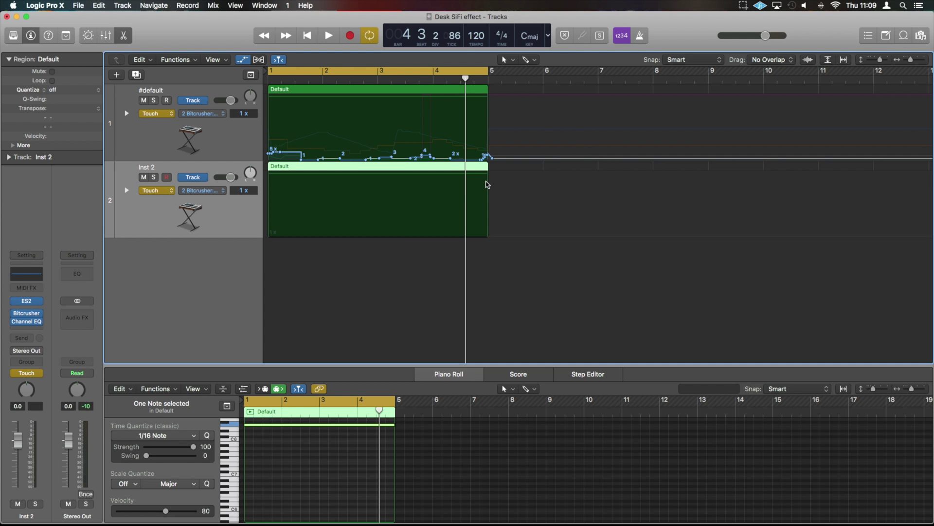
click(143, 101)
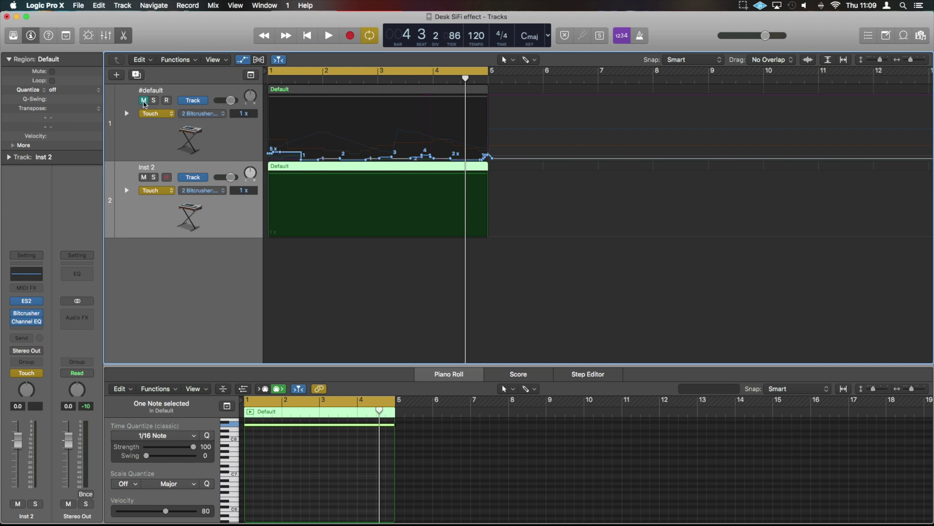
Audition Inst 2, then open its ES2 synth window and move it aside
key(space)
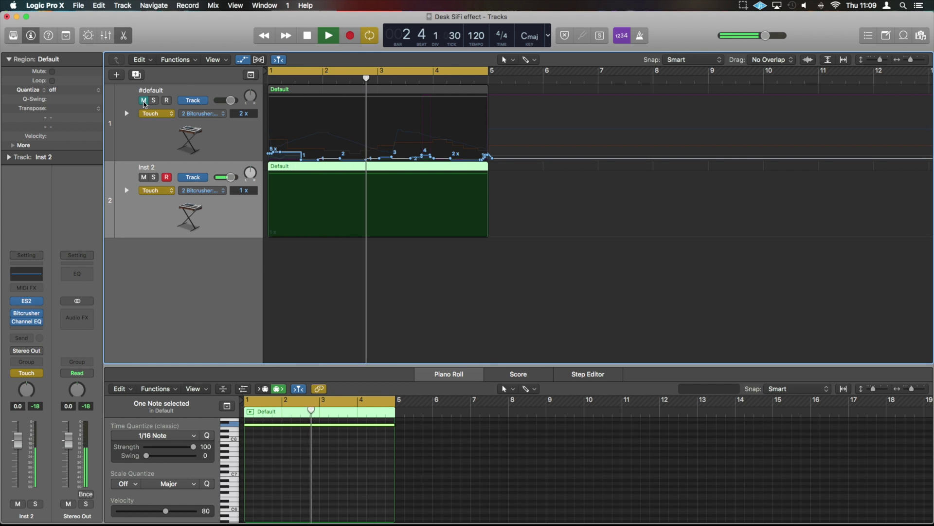
key(space)
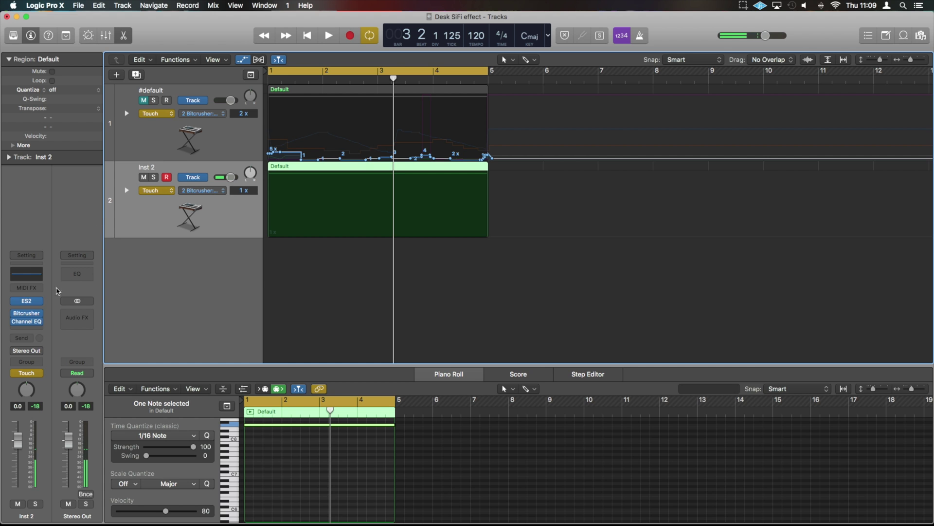
click(28, 302)
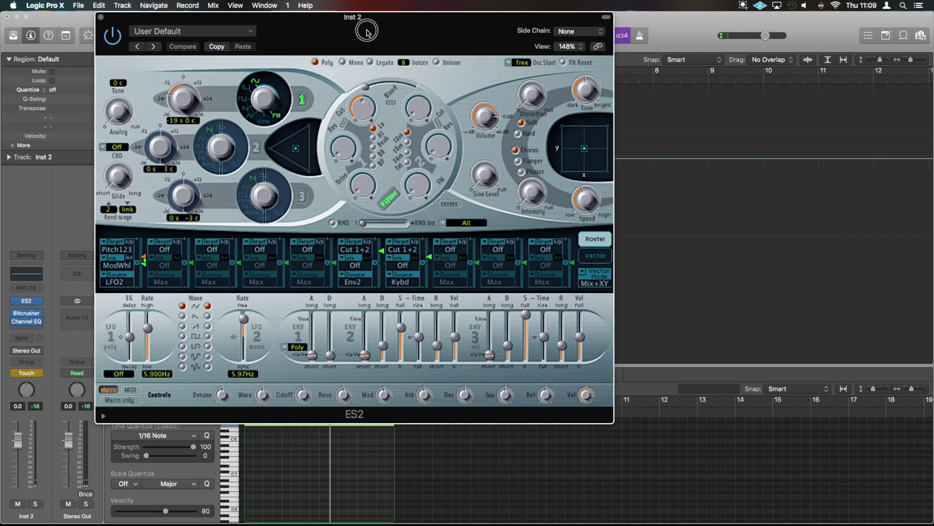
drag(367, 31, 539, 31)
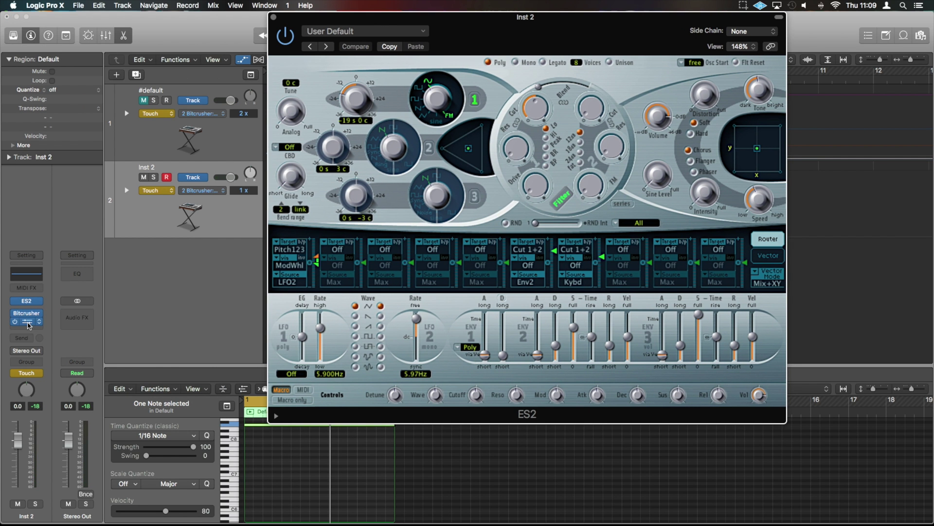
Open Inst 2's Channel EQ and arrange it so both plugin windows are visible
click(26, 321)
drag(421, 56, 572, 208)
drag(605, 24, 597, 25)
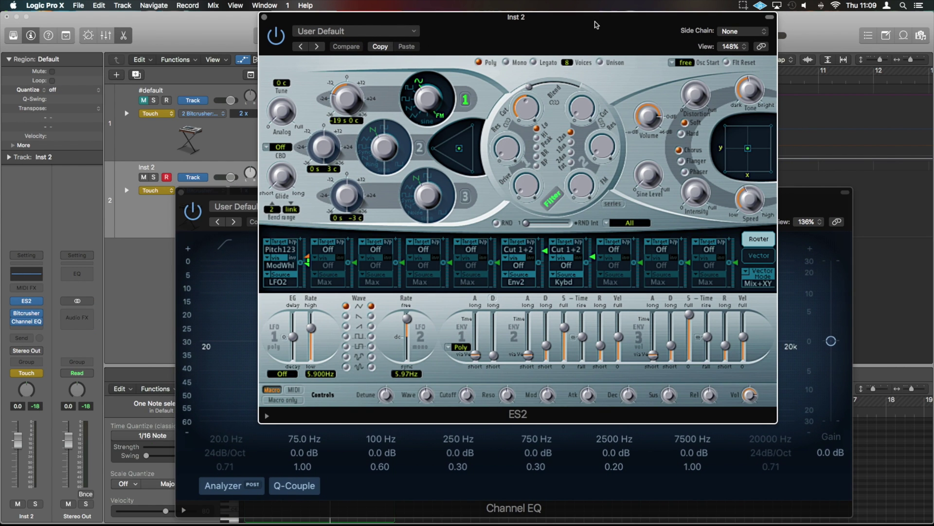
click(796, 199)
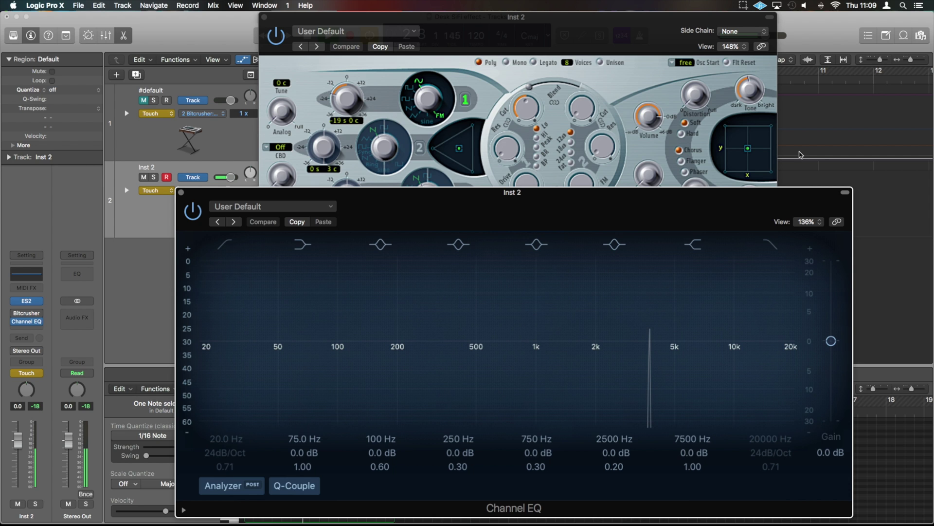
mouse_move(19, 315)
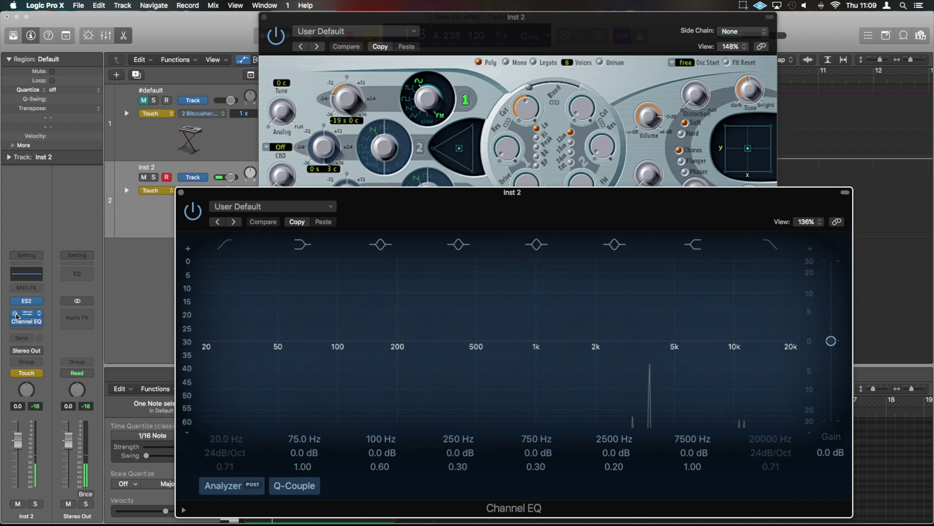
Open Inst 2's Bitcrusher and set drive 1.0 dB, 4-bit resolution and 4x downsampling
click(30, 312)
drag(223, 53, 515, 59)
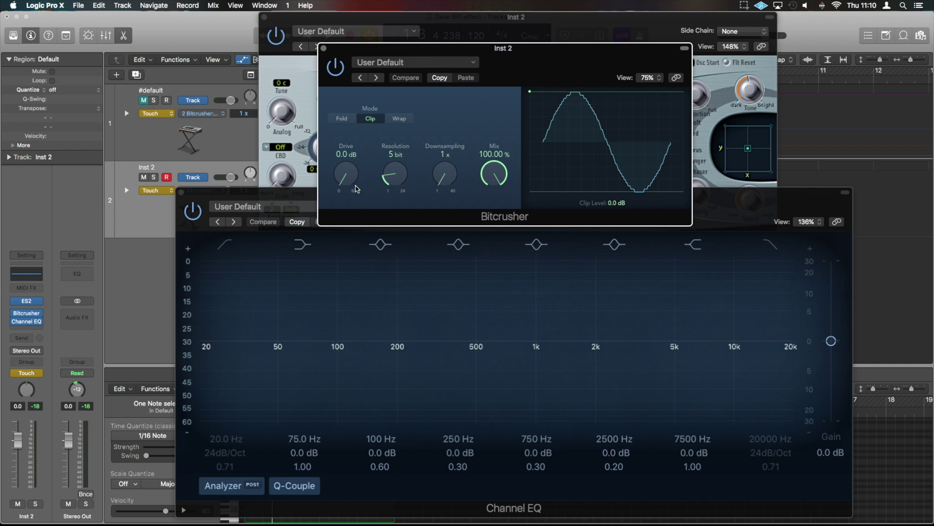
mouse_move(350, 182)
mouse_down()
mouse_move(345, 162)
mouse_move(346, 179)
mouse_up()
mouse_move(401, 179)
mouse_down()
mouse_move(395, 185)
mouse_move(398, 173)
mouse_up()
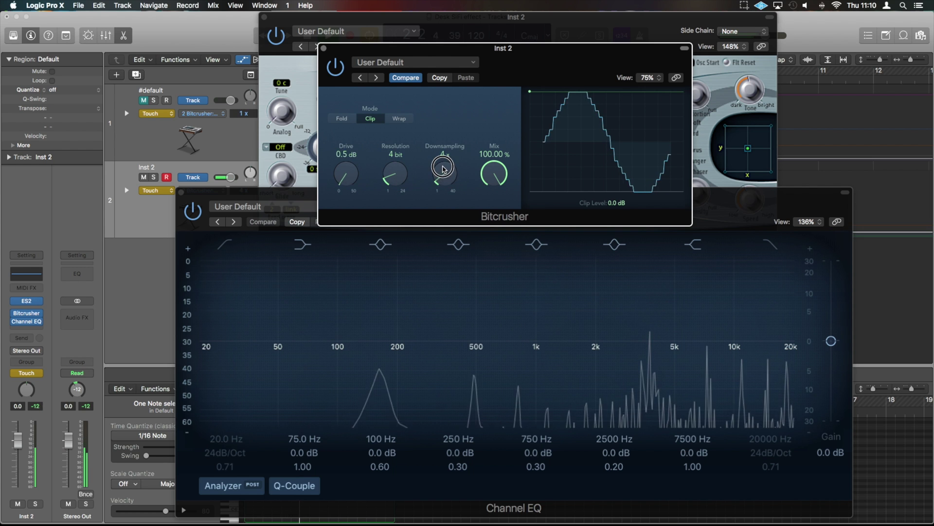
drag(443, 179, 441, 170)
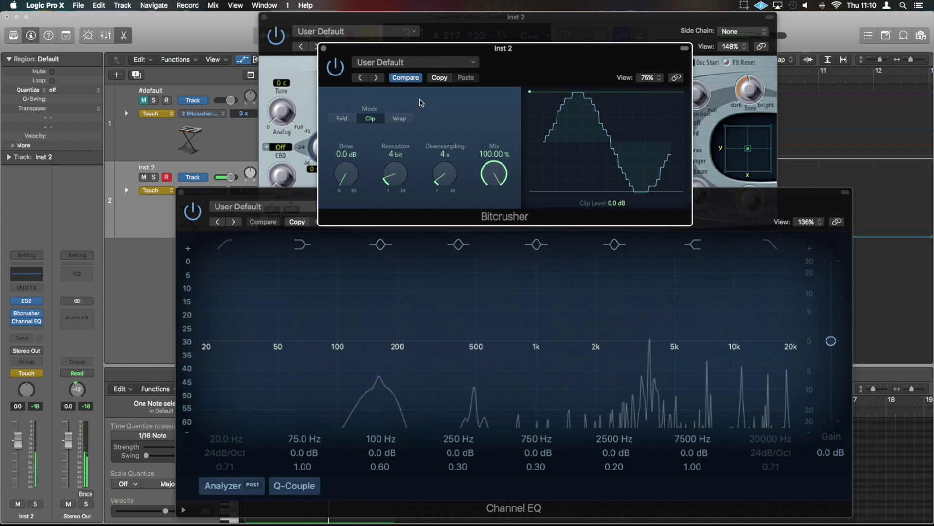
Close the Bitcrusher and shrink the ES2 window beside the Channel EQ
click(324, 48)
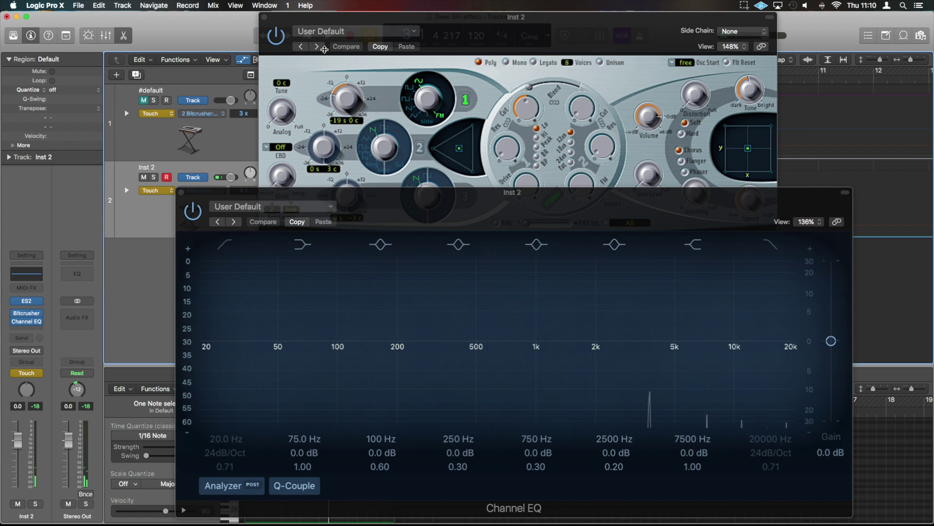
click(569, 29)
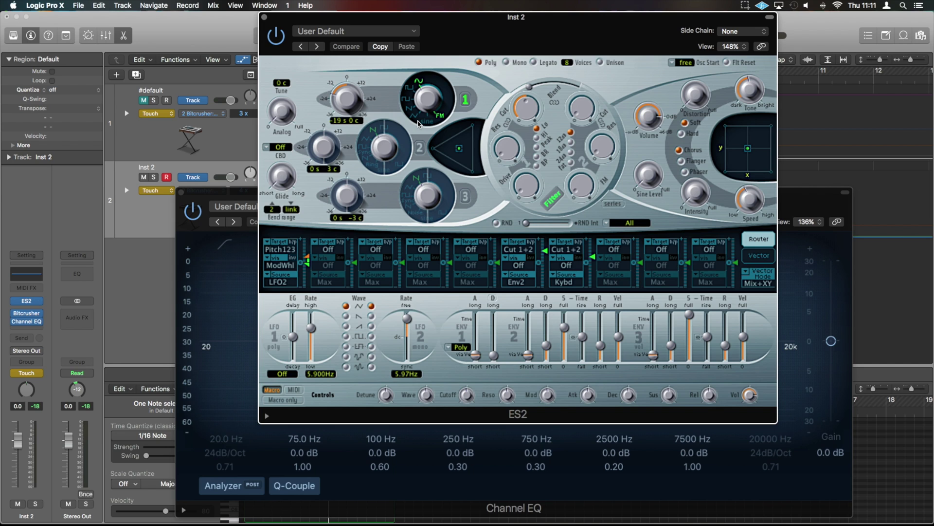
click(795, 202)
click(618, 31)
drag(774, 423, 599, 302)
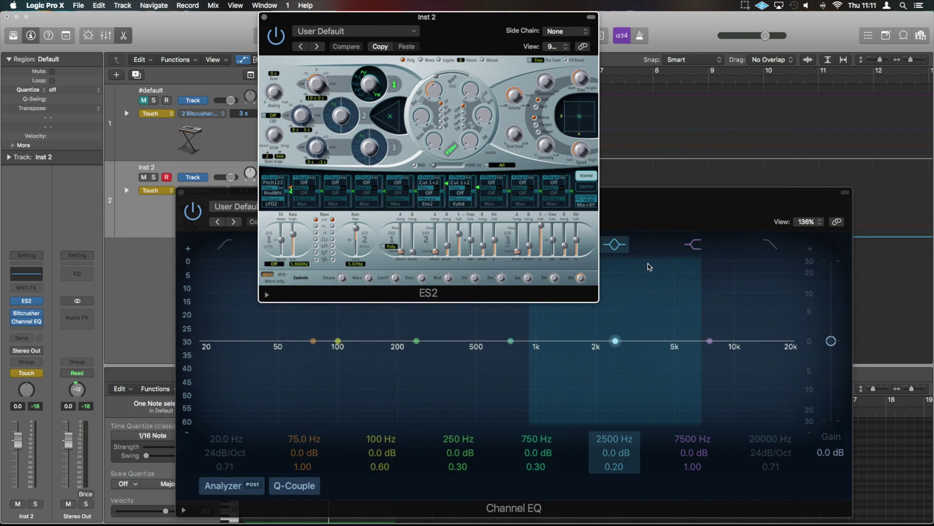
drag(647, 209, 645, 220)
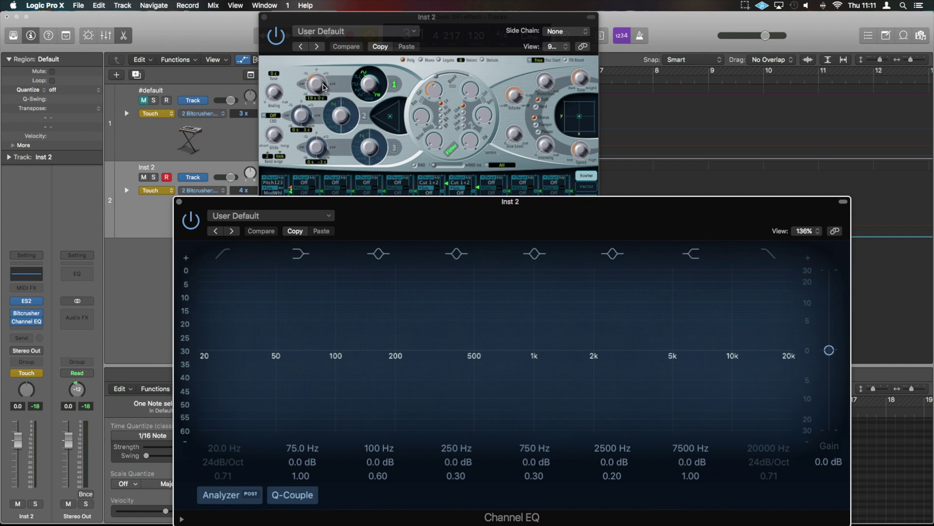
Move ES2 clear of the EQ and retune oscillator 1 during playback to -18 semitones
drag(445, 17, 681, 19)
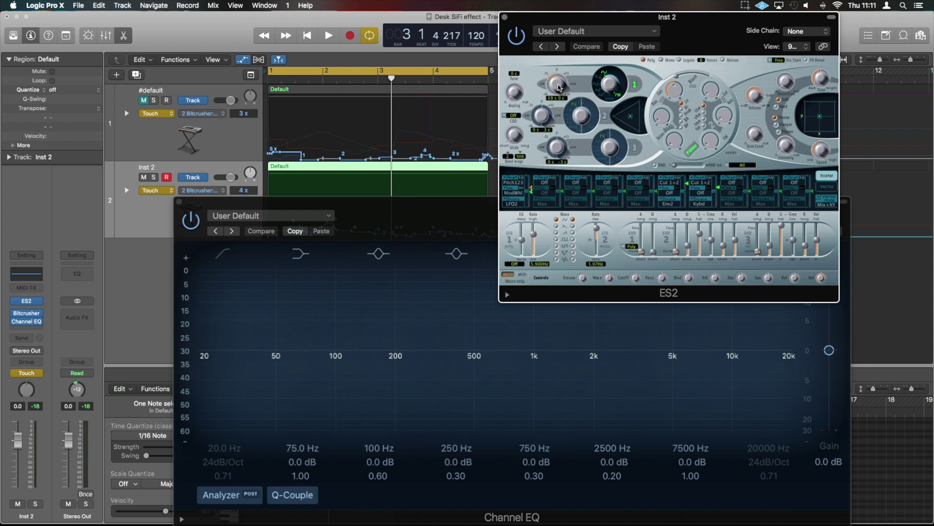
key(space)
mouse_move(558, 88)
mouse_down()
mouse_move(558, 77)
mouse_move(559, 87)
mouse_up()
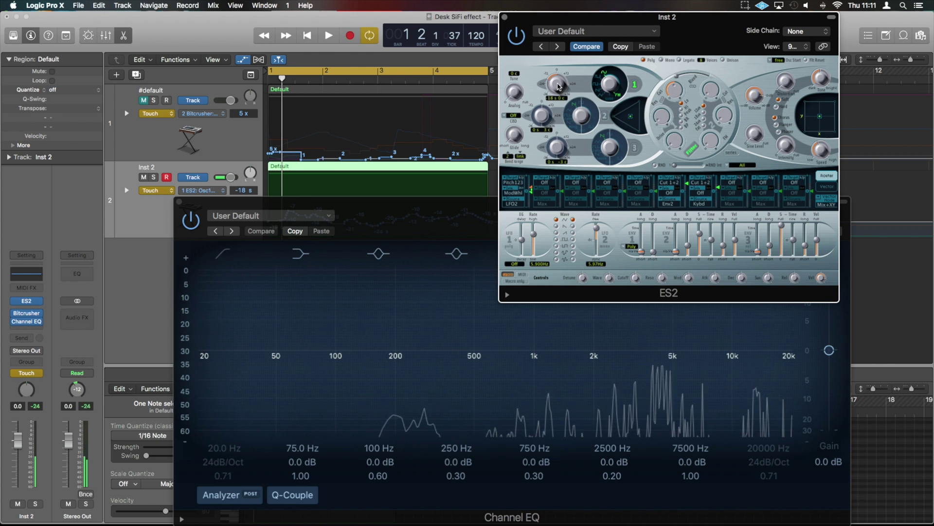